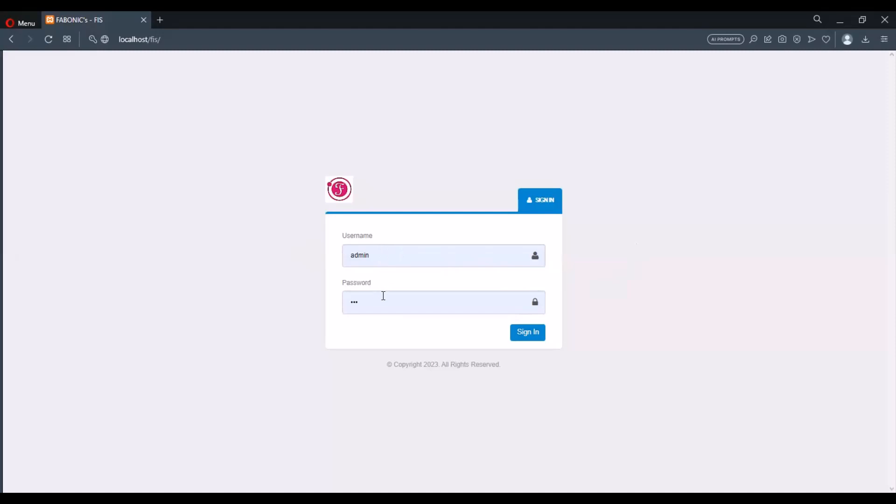
Sign in with the prefilled credentials and open a new Sales entry from Transactions.
{"action": "left_click", "coordinate": [515, 339]}
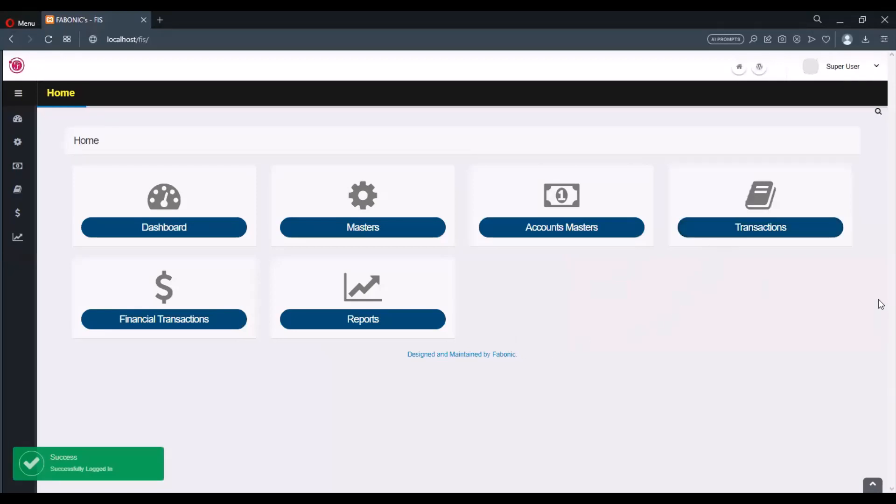
{"action": "left_click", "coordinate": [814, 233]}
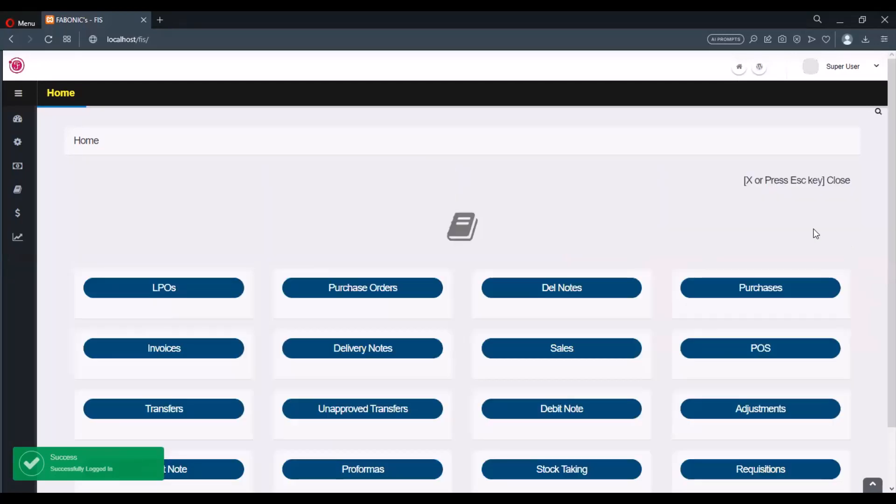
{"action": "scroll", "coordinate": [735, 203], "scroll_direction": "down", "scroll_amount": 2}
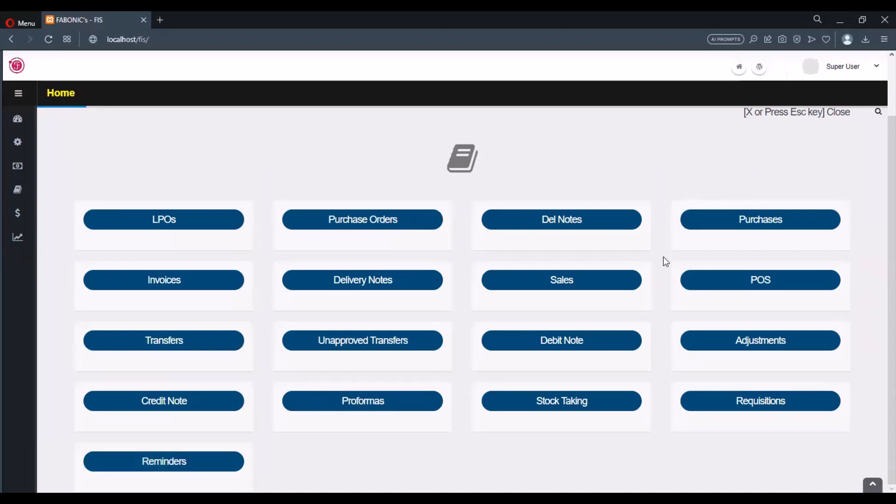
{"action": "left_click", "coordinate": [600, 282]}
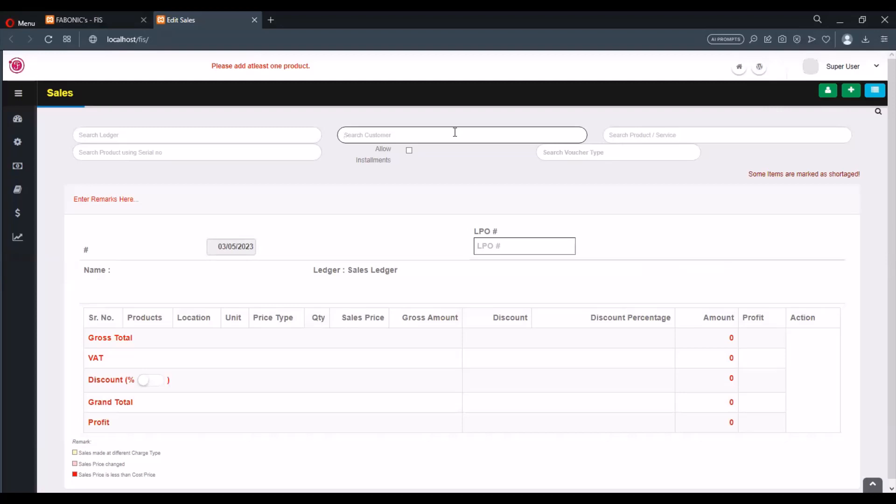
Search the customers for "cus", and add a customer named "New customer" with the RETAIL charge type.
{"action": "type", "text": "cus"}
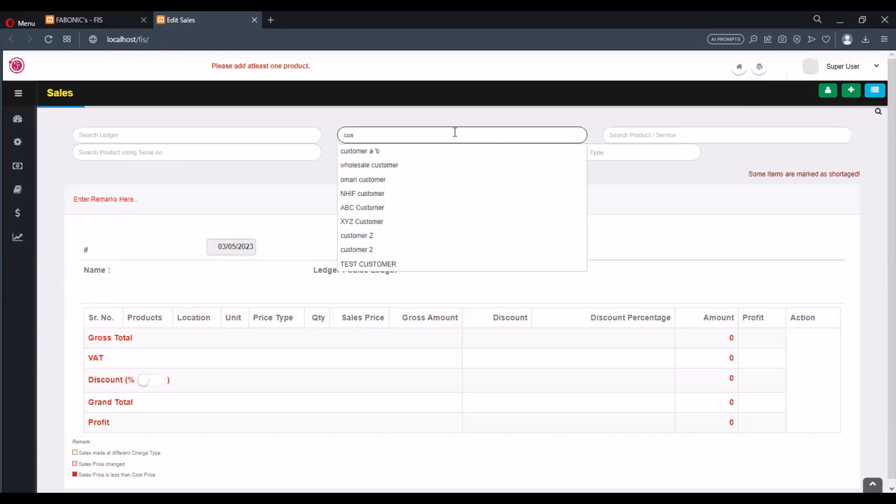
{"action": "left_click", "coordinate": [485, 101]}
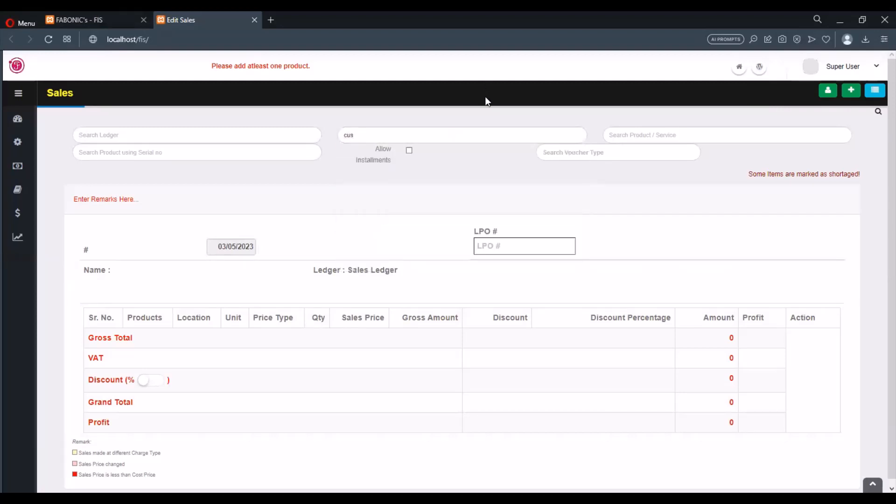
{"action": "left_click", "coordinate": [827, 93]}
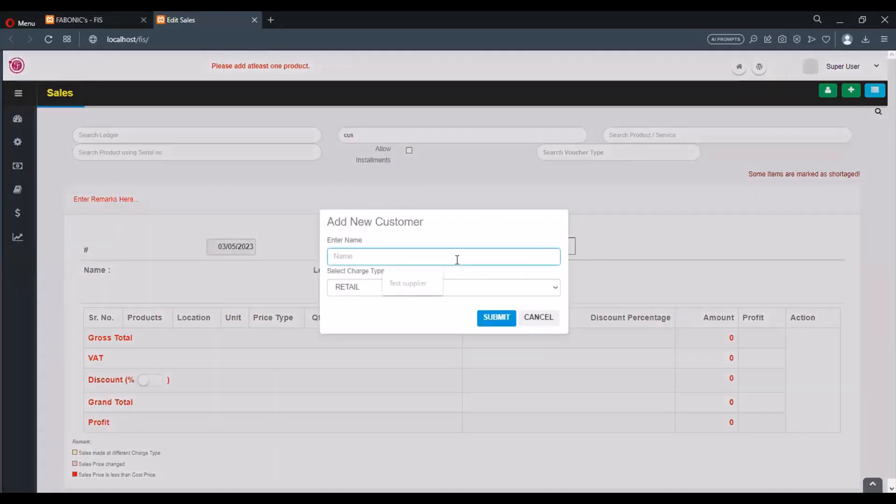
{"action": "type", "text": "New cust"}
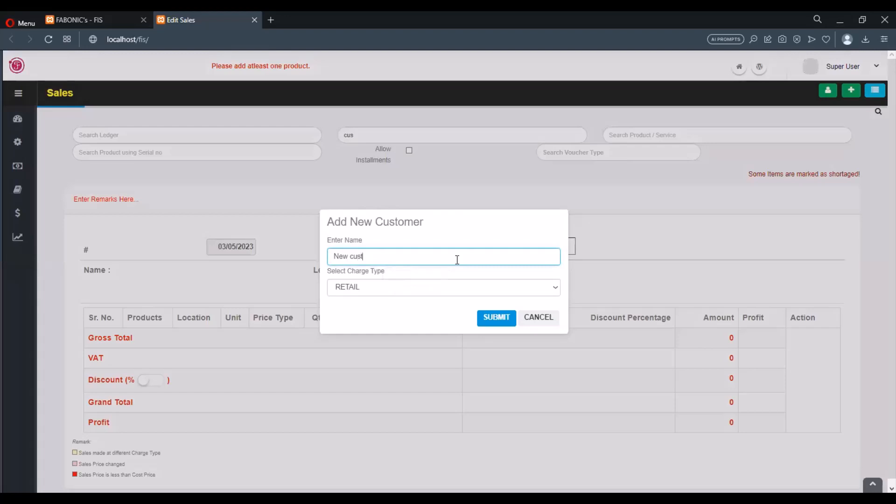
{"action": "type", "text": "omer"}
{"action": "left_click", "coordinate": [480, 236]}
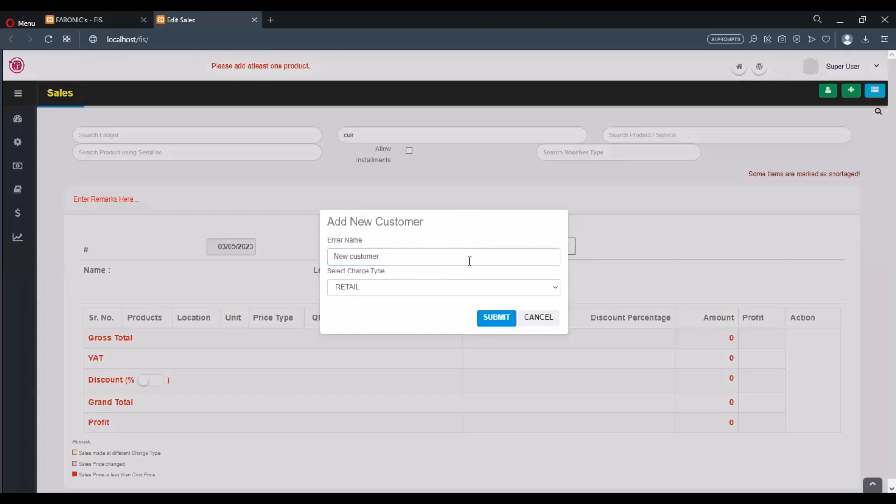
{"action": "left_click", "coordinate": [456, 288]}
{"action": "left_click", "coordinate": [492, 317]}
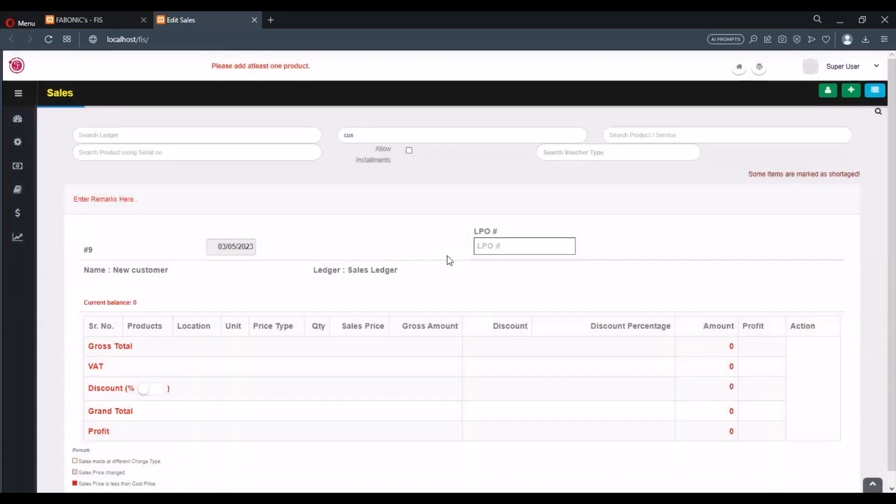
Search the existing customers for "cus" and select customer a 'b for the sale.
{"action": "left_click", "coordinate": [437, 136]}
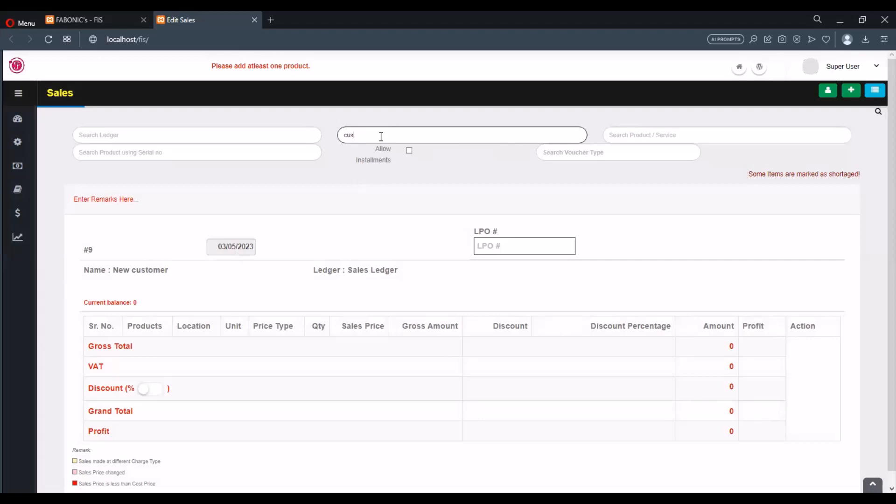
{"action": "left_click_drag", "start_coordinate": [383, 134], "coordinate": [298, 130]}
{"action": "type", "text": "cus"}
{"action": "left_click", "coordinate": [350, 149]}
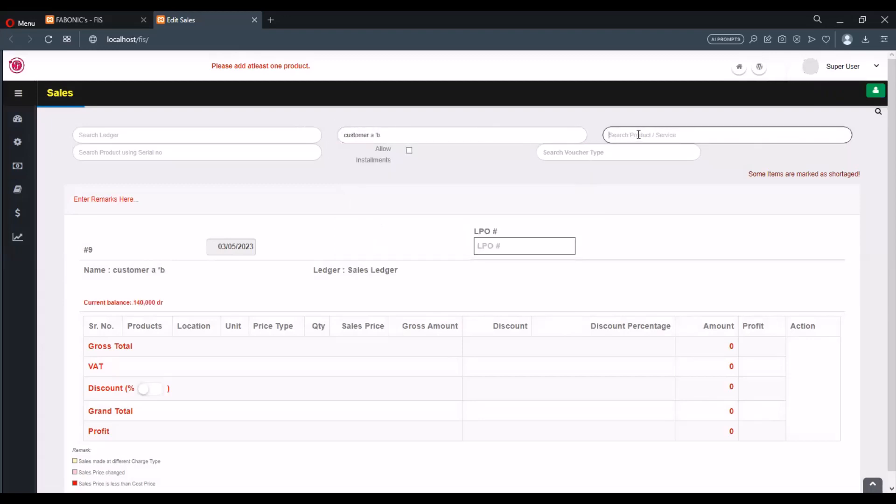
Change the sale's customer to New customer and add EXAMPLE PRODUCT as the first line item.
{"action": "left_click", "coordinate": [473, 135]}
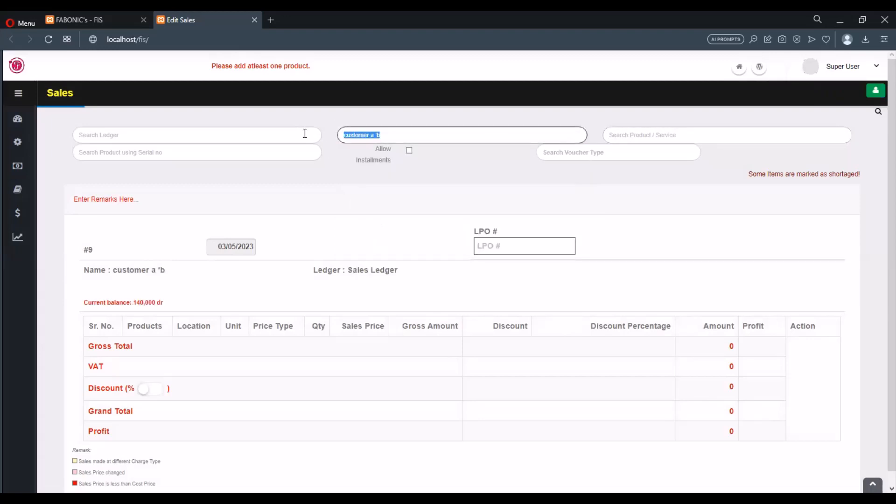
{"action": "type", "text": "new"}
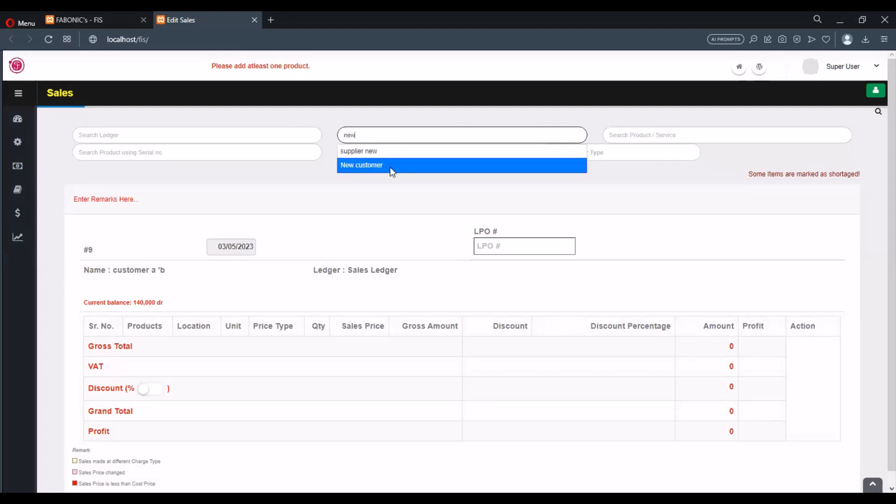
{"action": "left_click", "coordinate": [392, 166]}
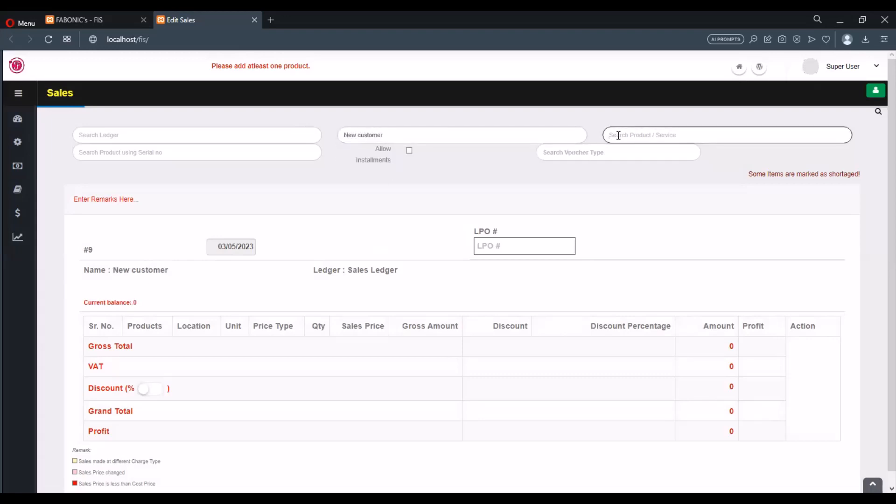
{"action": "type", "text": "exa"}
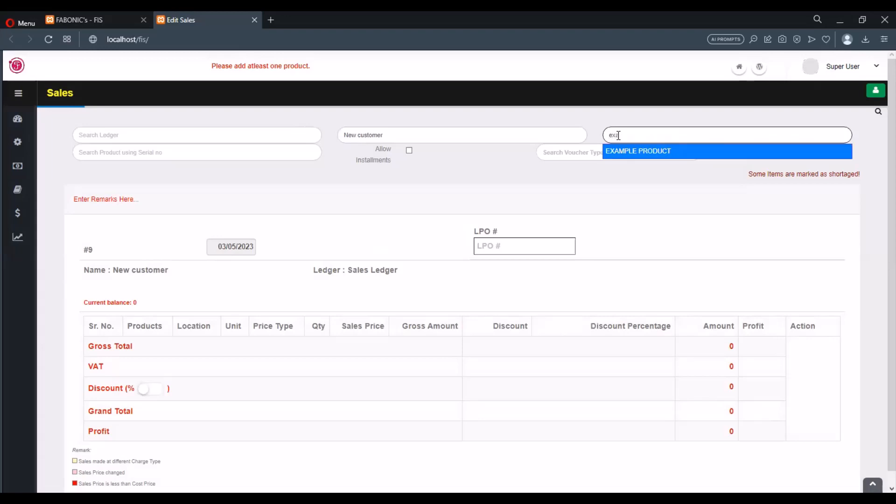
{"action": "left_click", "coordinate": [635, 151]}
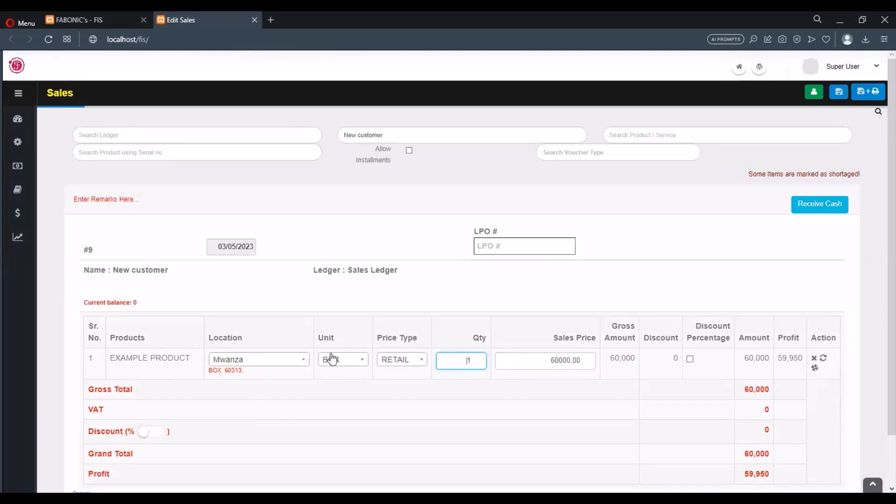
Try to add the product TEST 2 to the sale as a second line item.
{"action": "left_click", "coordinate": [635, 134]}
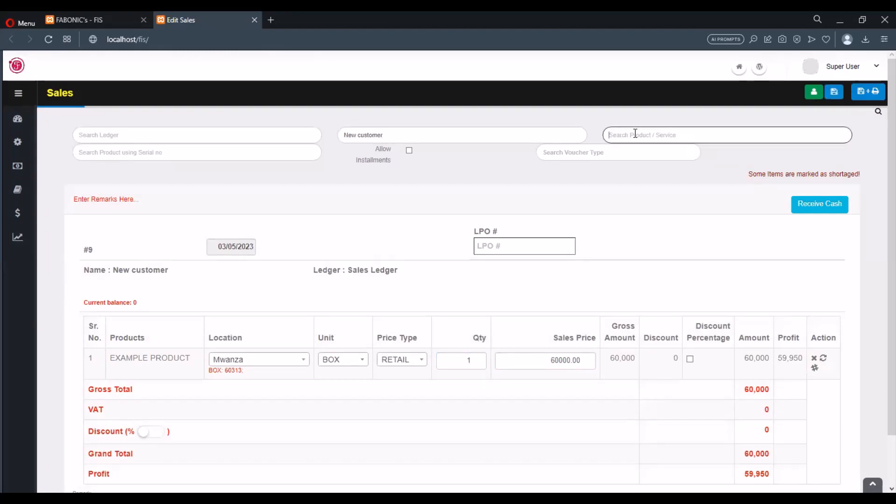
{"action": "type", "text": "pl"}
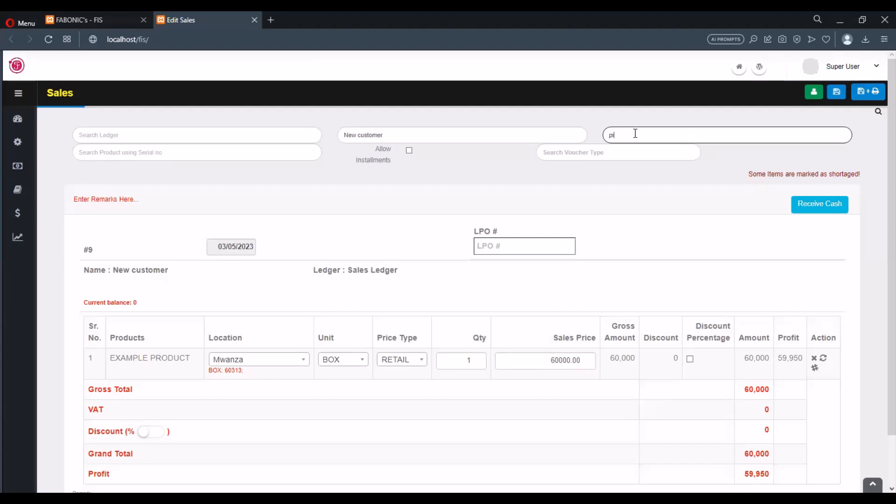
{"action": "type", "text": "o"}
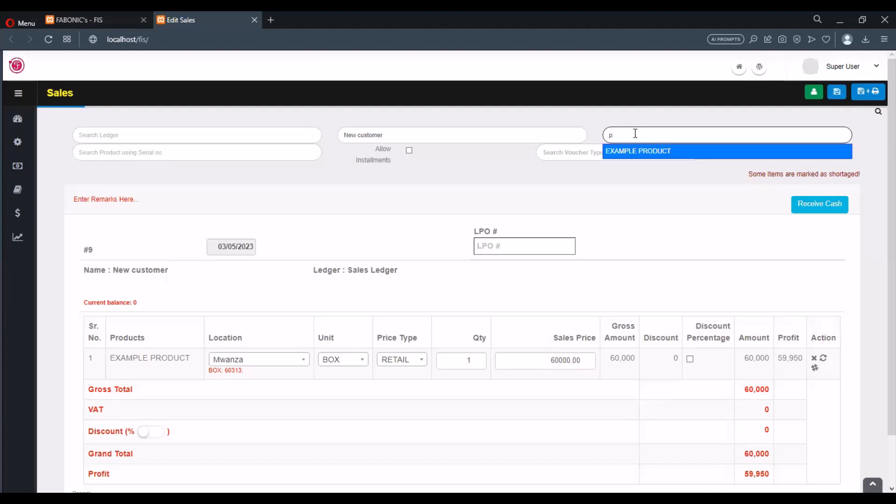
{"action": "key", "text": "BackSpace"}
{"action": "type", "text": "test"}
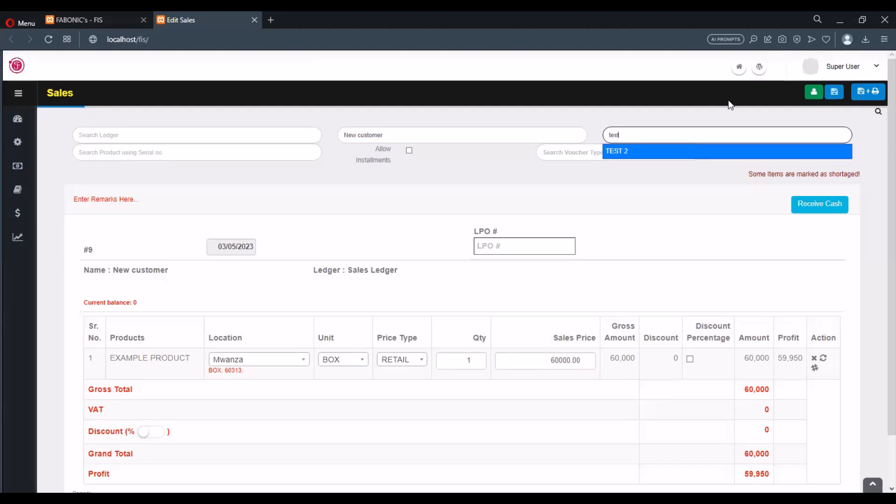
{"action": "left_click", "coordinate": [641, 151]}
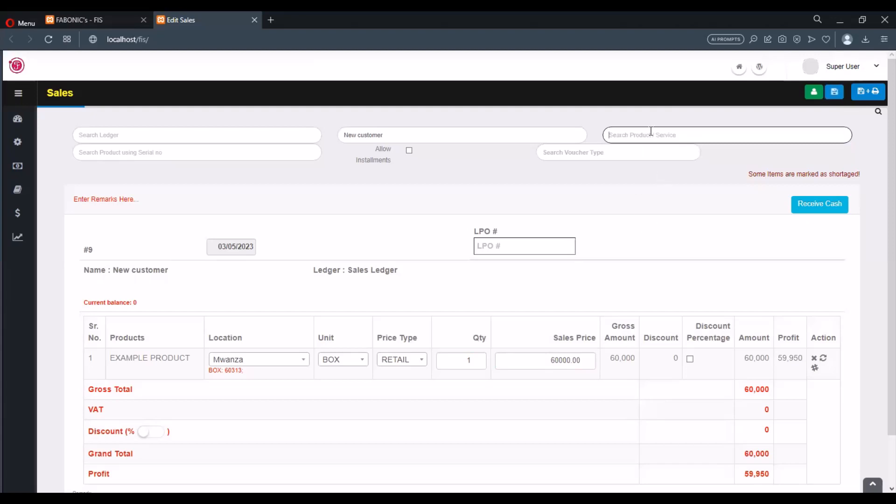
{"action": "type", "text": "test"}
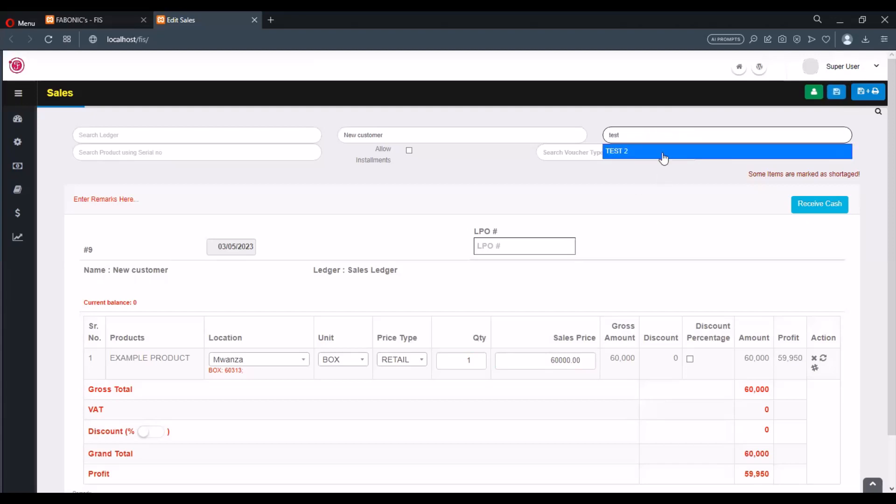
{"action": "left_click", "coordinate": [705, 150]}
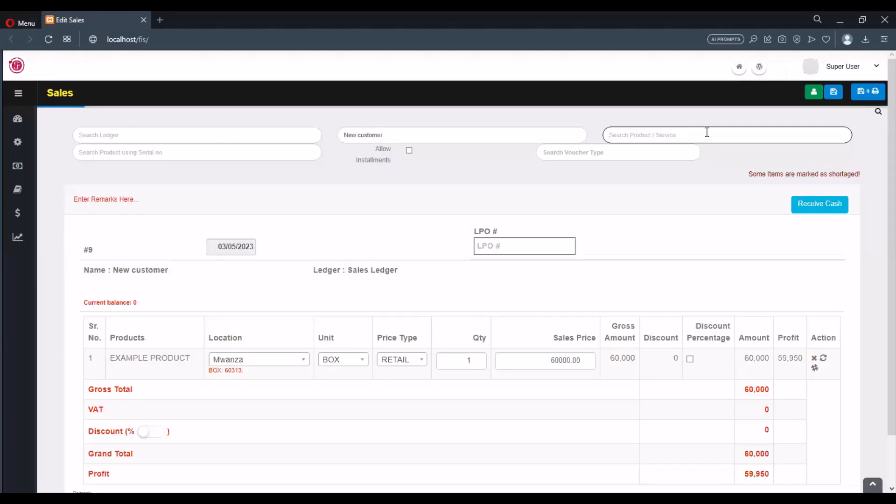
Add the product LAPTOP to the sale and review the listed items.
{"action": "type", "text": "lap"}
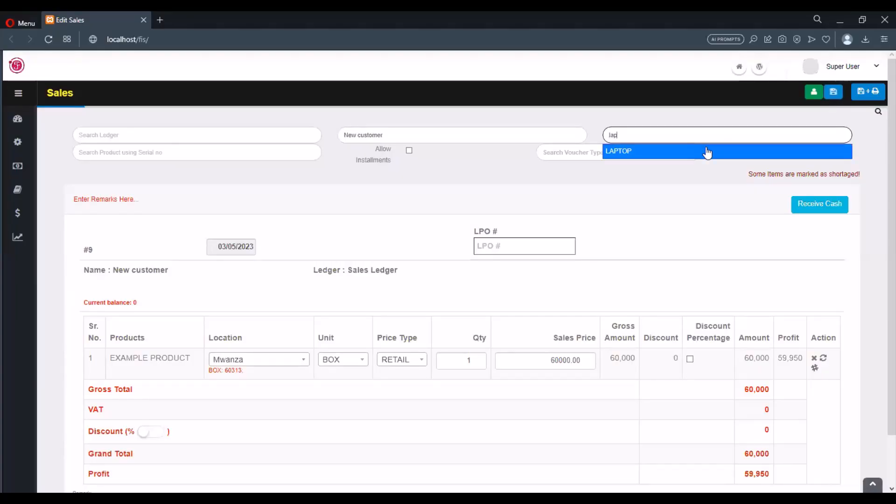
{"action": "left_click", "coordinate": [706, 150]}
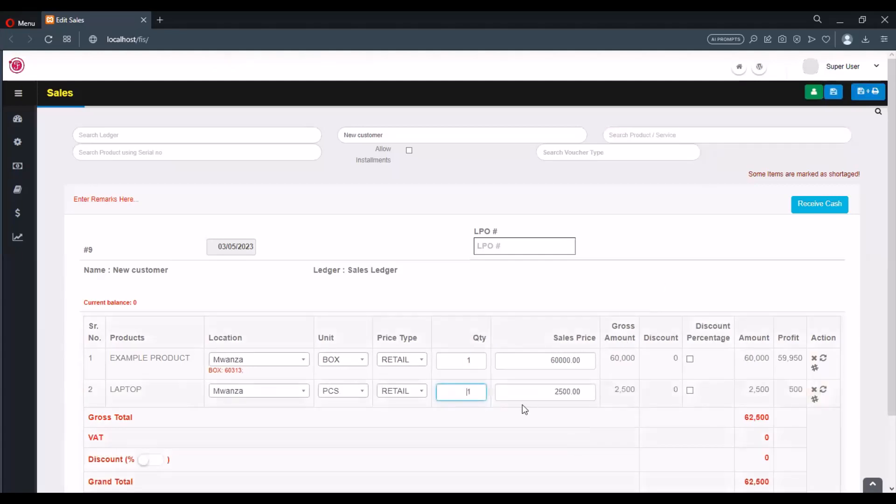
{"action": "scroll", "coordinate": [486, 369], "scroll_direction": "down", "scroll_amount": 1}
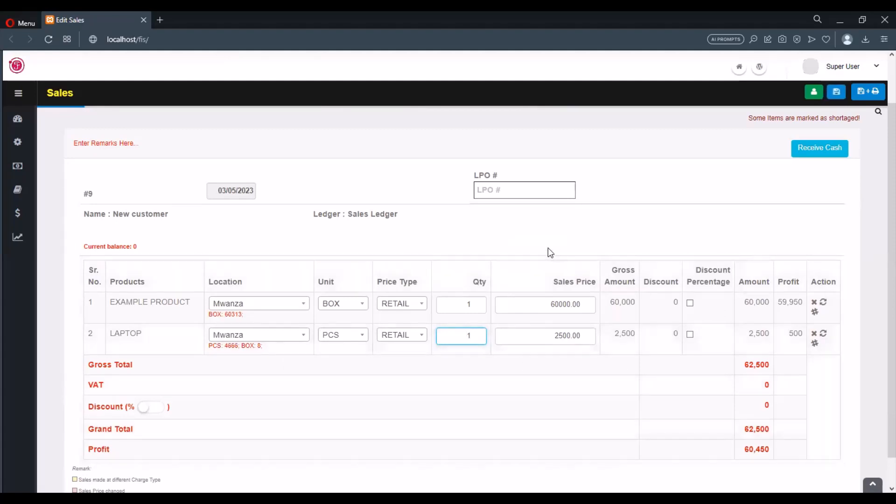
{"action": "scroll", "coordinate": [548, 248], "scroll_direction": "up", "scroll_amount": 1}
{"action": "scroll", "coordinate": [150, 366], "scroll_direction": "down", "scroll_amount": 1}
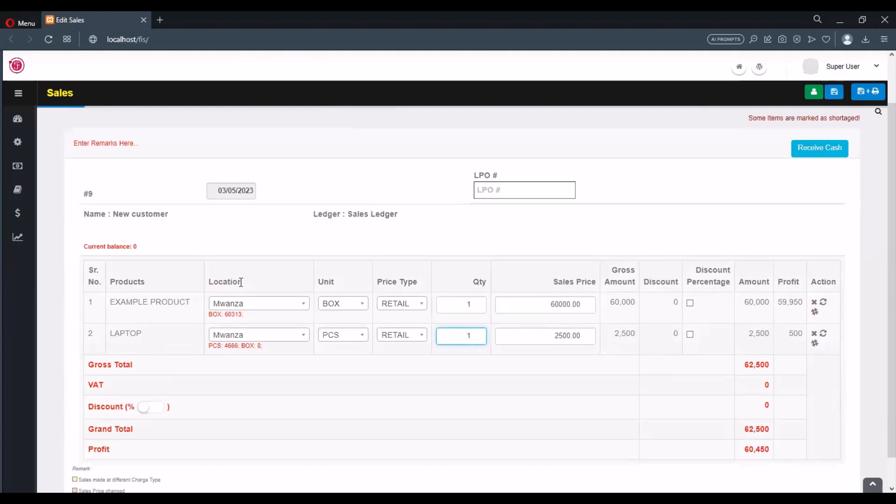
Check the location options for the EXAMPLE PRODUCT and LAPTOP lines, keeping Mwanza for both.
{"action": "left_click", "coordinate": [258, 306]}
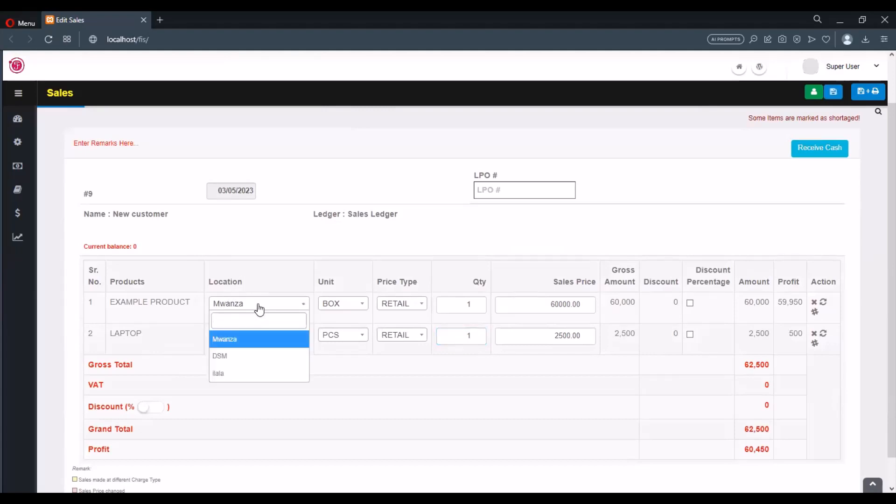
{"action": "left_click", "coordinate": [256, 338]}
{"action": "left_click", "coordinate": [253, 335]}
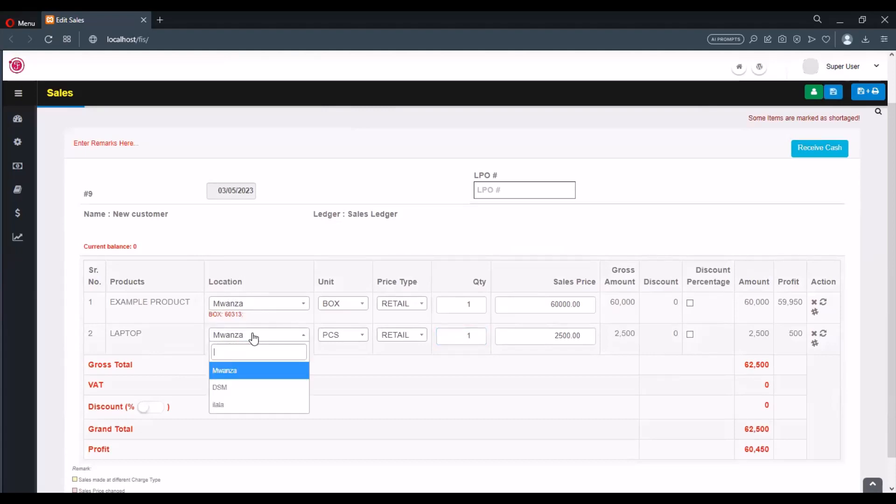
{"action": "left_click", "coordinate": [251, 335]}
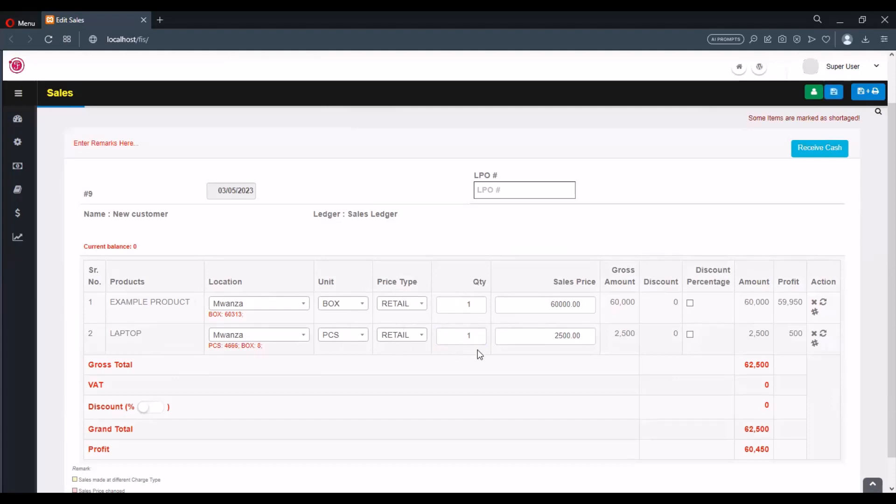
Set the quantity to 5 for EXAMPLE PRODUCT and to 3 for LAPTOP.
{"action": "left_click", "coordinate": [479, 308]}
{"action": "key", "text": "BackSpace"}
{"action": "type", "text": "5"}
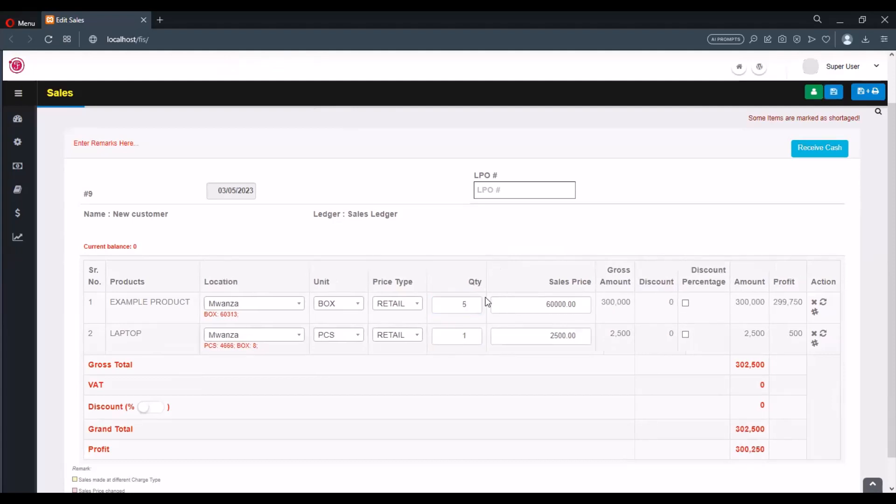
{"action": "double_click", "coordinate": [460, 335]}
{"action": "type", "text": "3"}
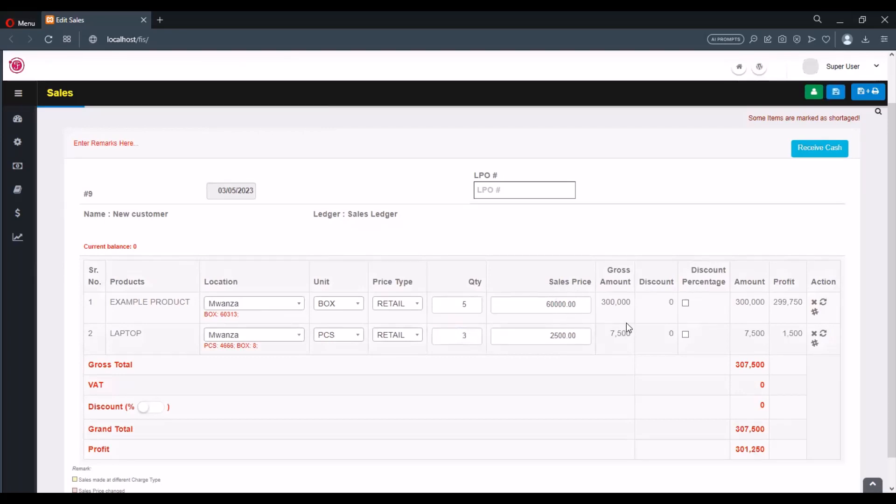
Set the discount on the EXAMPLE PRODUCT line to 750.
{"action": "scroll", "coordinate": [669, 295], "scroll_direction": "down", "scroll_amount": 1}
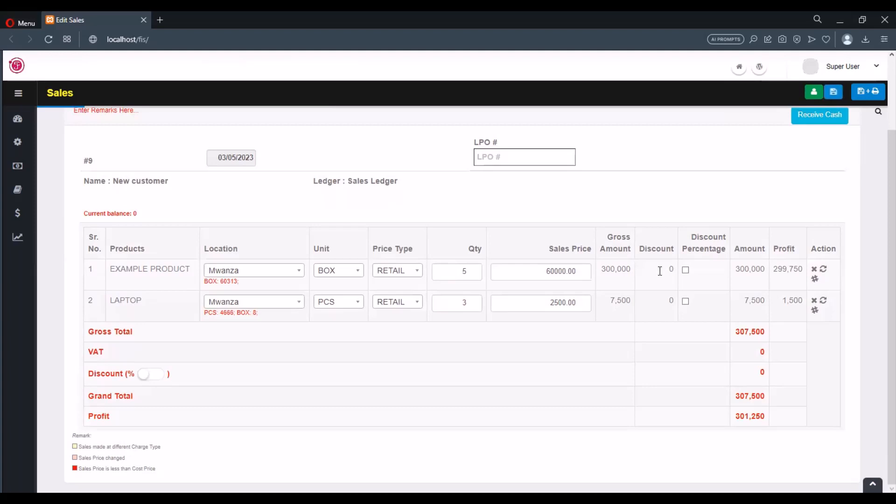
{"action": "double_click", "coordinate": [674, 270]}
{"action": "type", "text": "7"}
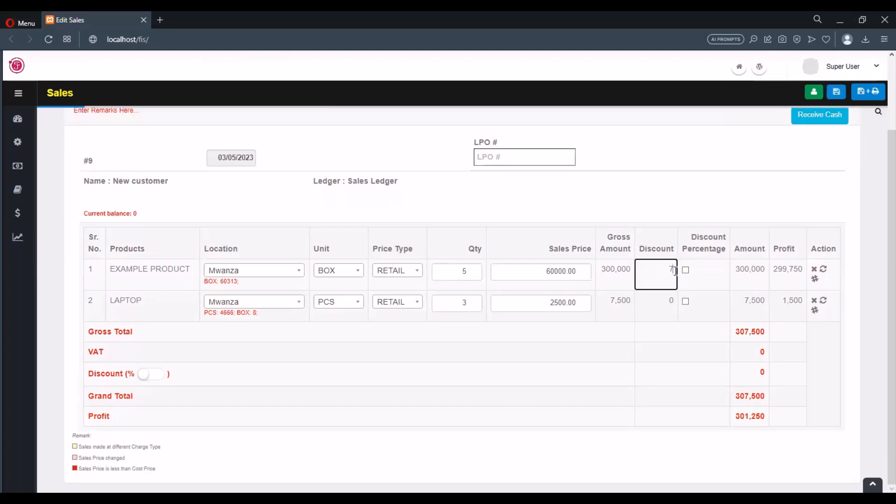
{"action": "type", "text": "50"}
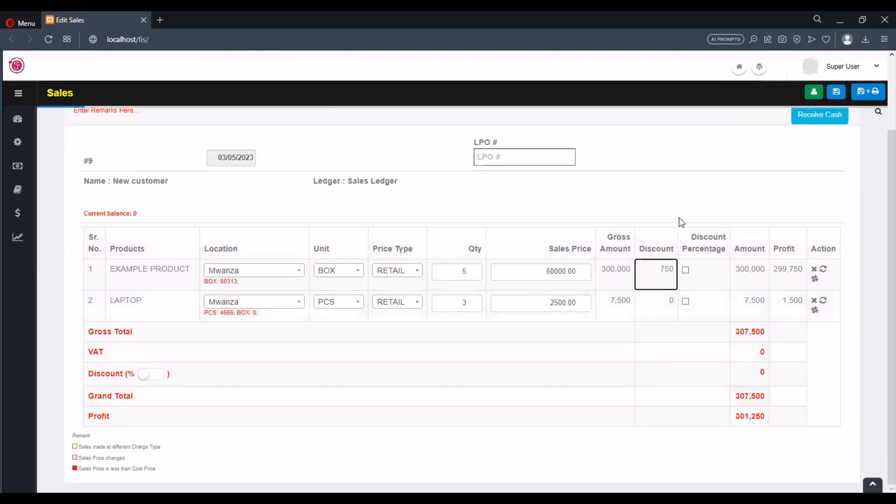
{"action": "left_click", "coordinate": [680, 212]}
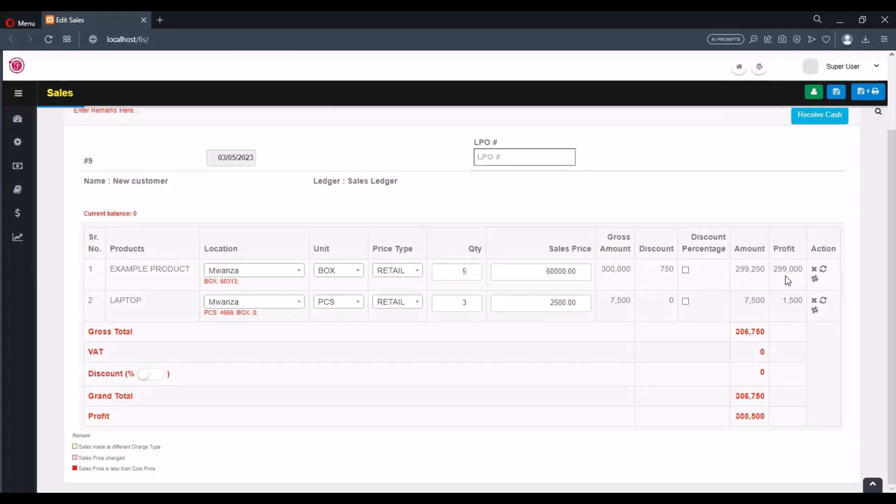
Replace the discount on the EXAMPLE PRODUCT line with 1.
{"action": "left_click", "coordinate": [675, 270]}
{"action": "key", "text": "BackSpace"}
{"action": "key", "text": "BackSpace"}
{"action": "key", "text": "BackSpace"}
{"action": "type", "text": "1"}
{"action": "left_click", "coordinate": [700, 200]}
Toggle the discount percentage option on the EXAMPLE PRODUCT line and reset its discount to 0.
{"action": "left_click", "coordinate": [685, 270]}
{"action": "left_click", "coordinate": [685, 271]}
{"action": "left_click", "coordinate": [676, 268]}
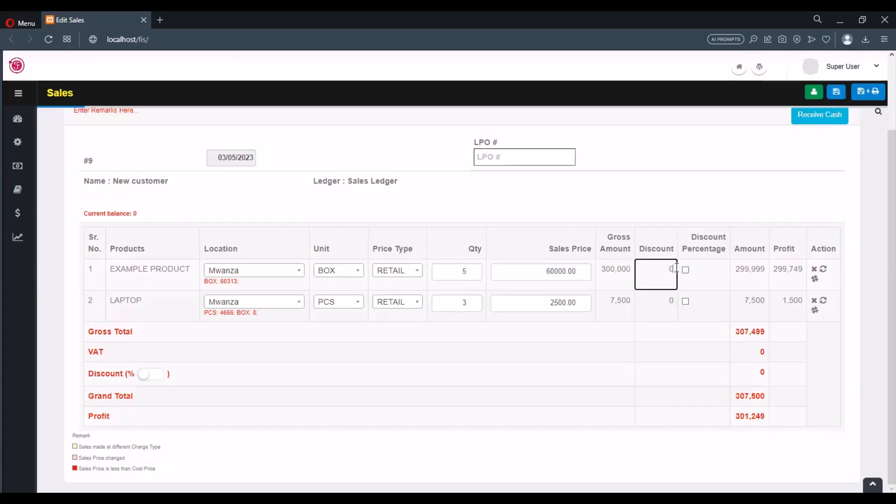
{"action": "left_click", "coordinate": [756, 201]}
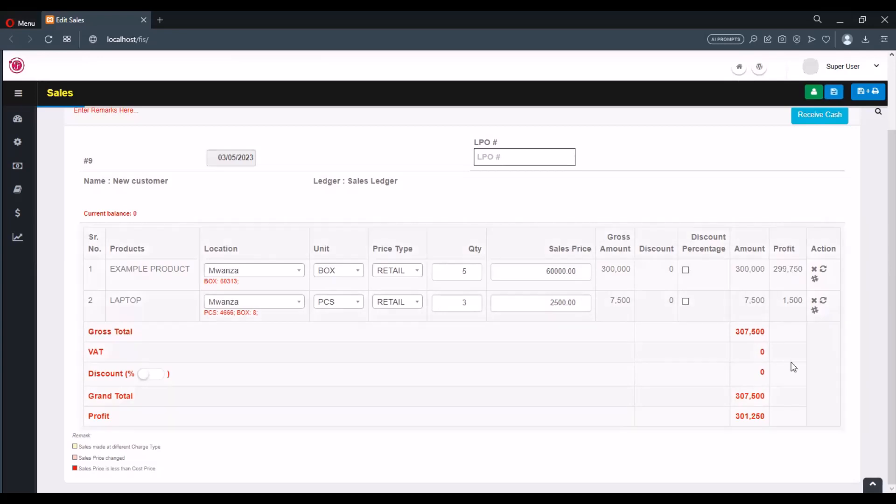
Save the sale and open the list of previous sales, confirming that the current voucher page may be left.
{"action": "scroll", "coordinate": [849, 173], "scroll_direction": "up", "scroll_amount": 2}
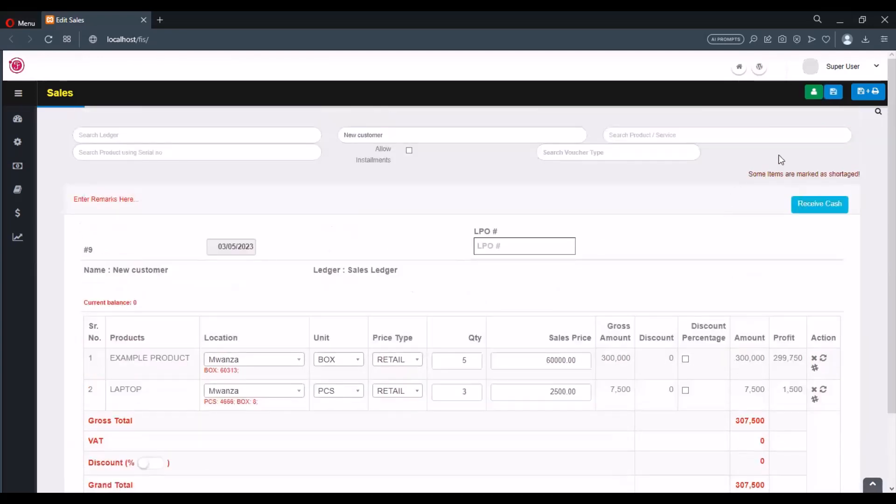
{"action": "left_click", "coordinate": [838, 98]}
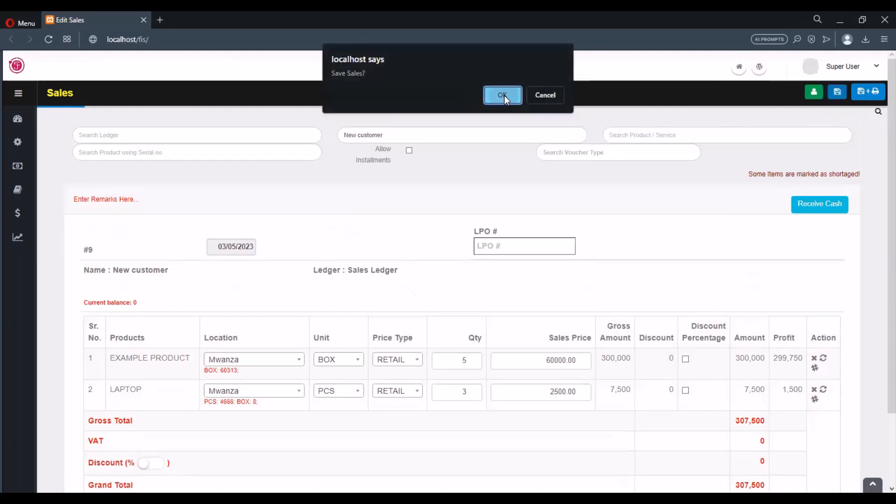
{"action": "left_click", "coordinate": [502, 95]}
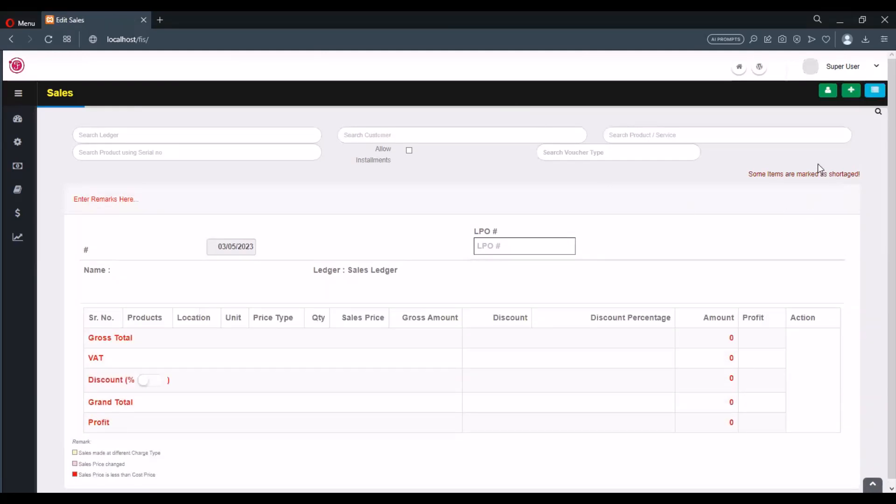
{"action": "left_click", "coordinate": [874, 91]}
{"action": "left_click", "coordinate": [488, 293]}
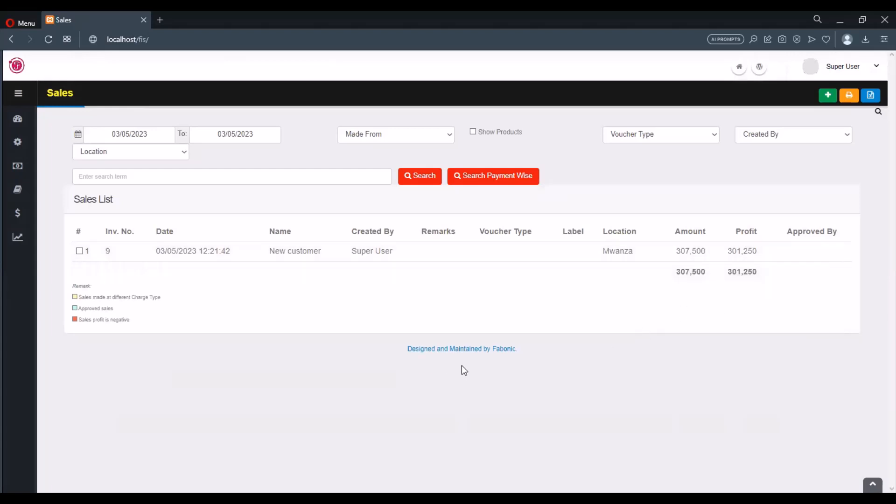
Check the location filter, search the sales list with products shown, and reload the list.
{"action": "left_click", "coordinate": [185, 152]}
{"action": "left_click", "coordinate": [169, 154]}
{"action": "left_click", "coordinate": [472, 132]}
{"action": "left_click", "coordinate": [434, 176]}
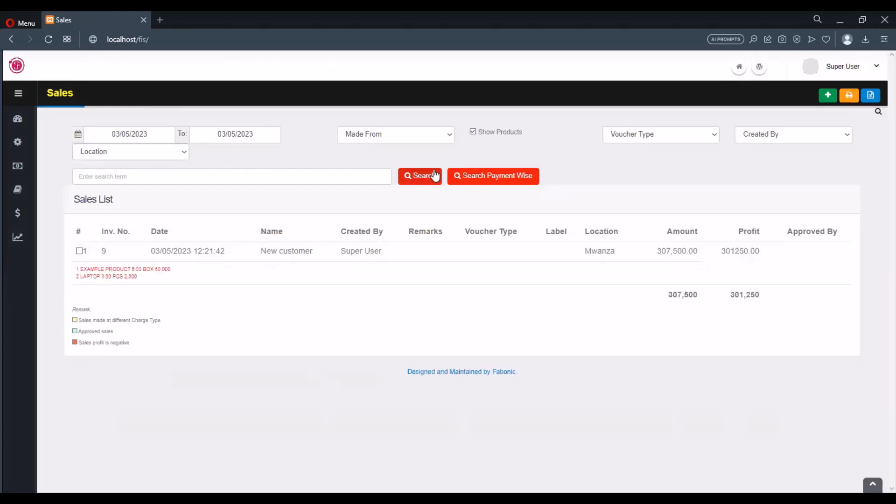
{"action": "key", "text": "F5"}
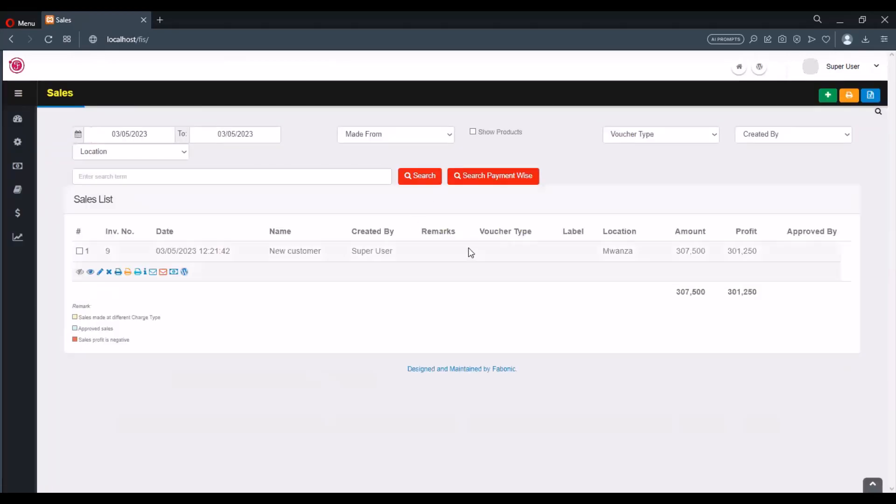
Edit the saved sale for New customer, setting the EXAMPLE PRODUCT quantity to 6, and save it.
{"action": "mouse_move", "coordinate": [134, 255]}
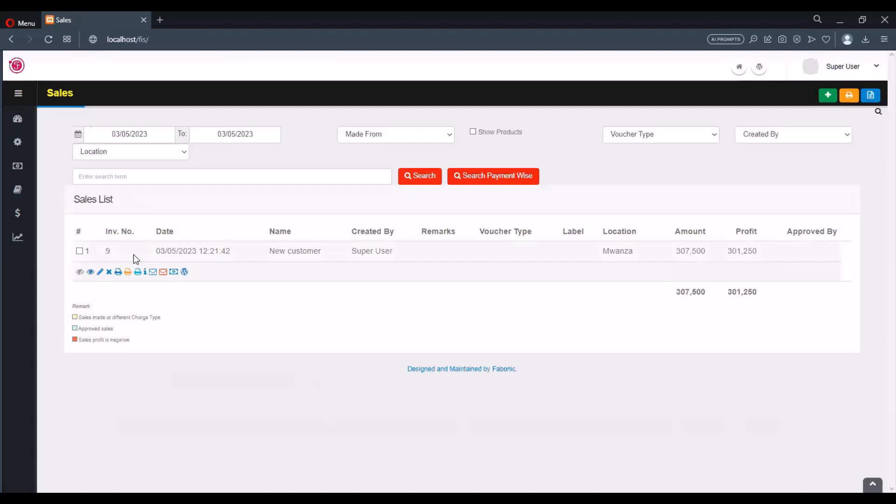
{"action": "left_click", "coordinate": [100, 273]}
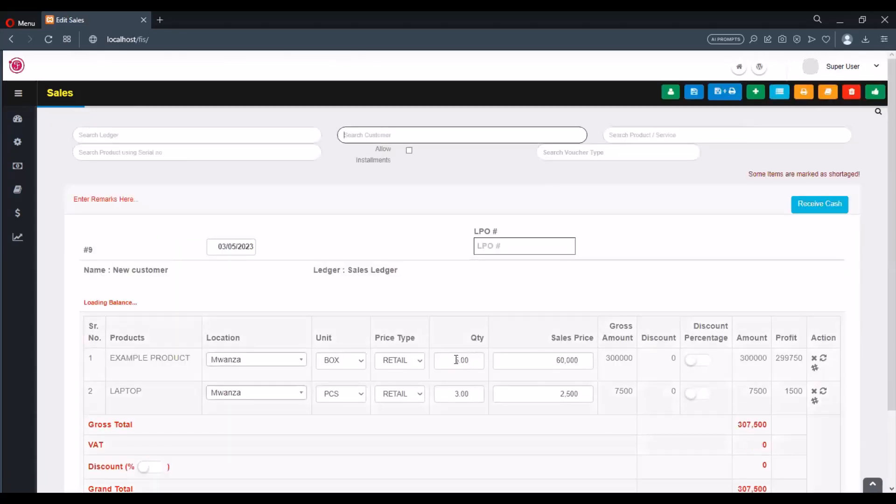
{"action": "left_click_drag", "start_coordinate": [459, 361], "coordinate": [448, 358]}
{"action": "type", "text": "6"}
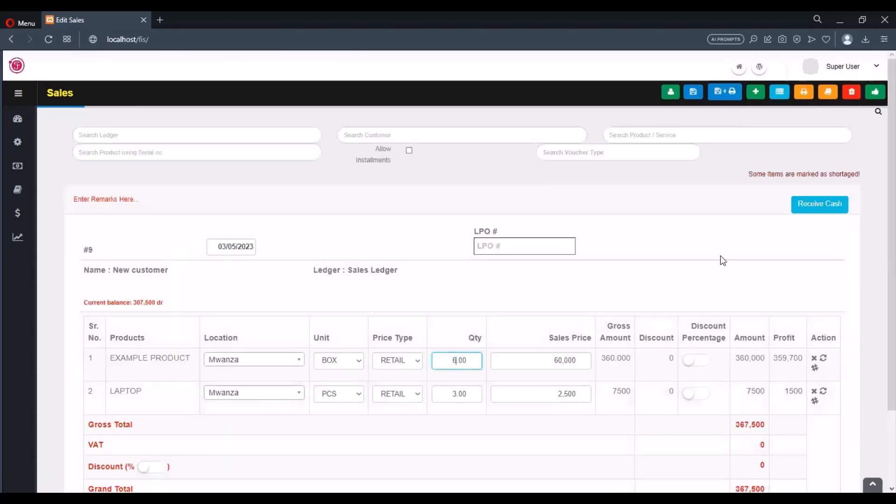
{"action": "key", "text": "Return"}
{"action": "left_click", "coordinate": [692, 93]}
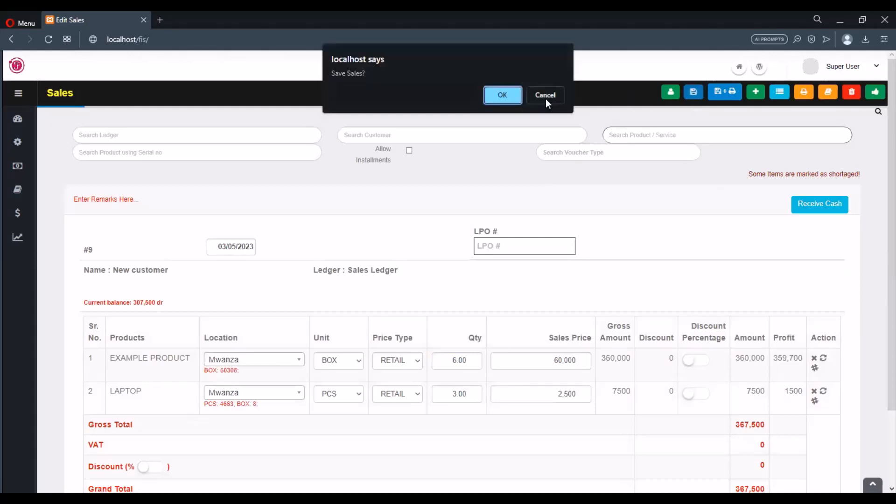
{"action": "left_click", "coordinate": [496, 96]}
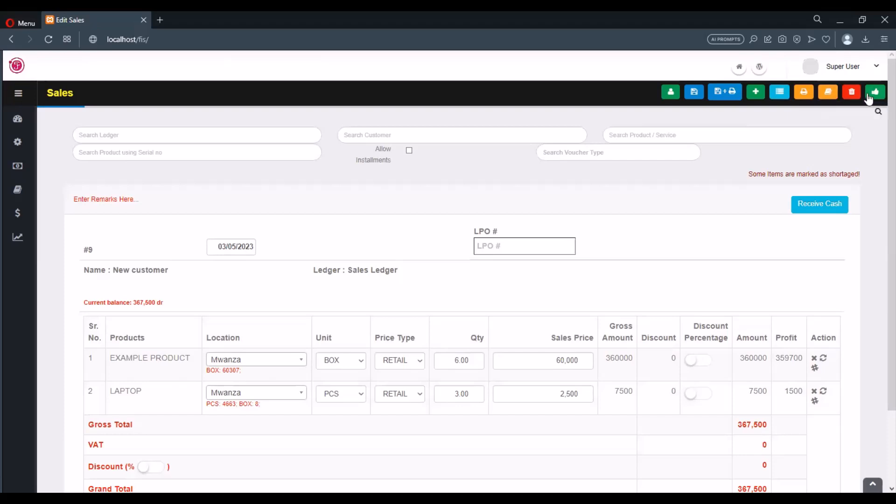
Return to the previous sales list and open the payment receipt form for the New customer sale.
{"action": "left_click", "coordinate": [777, 99]}
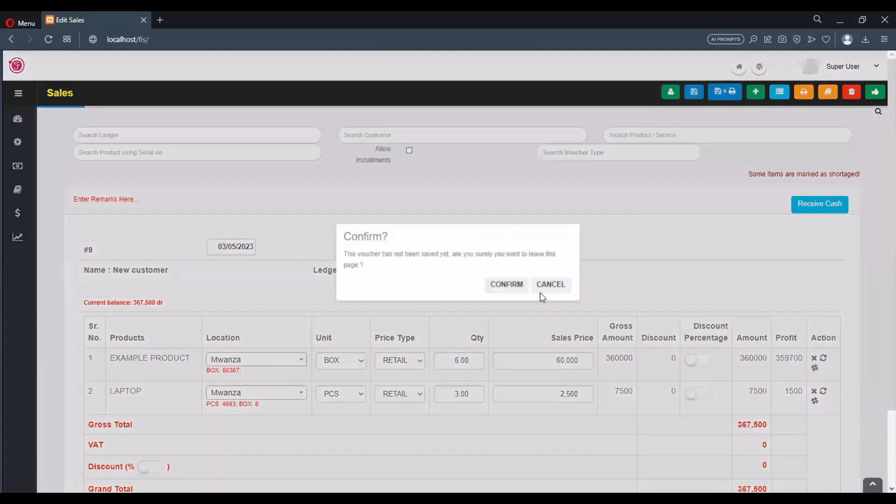
{"action": "left_click", "coordinate": [500, 294]}
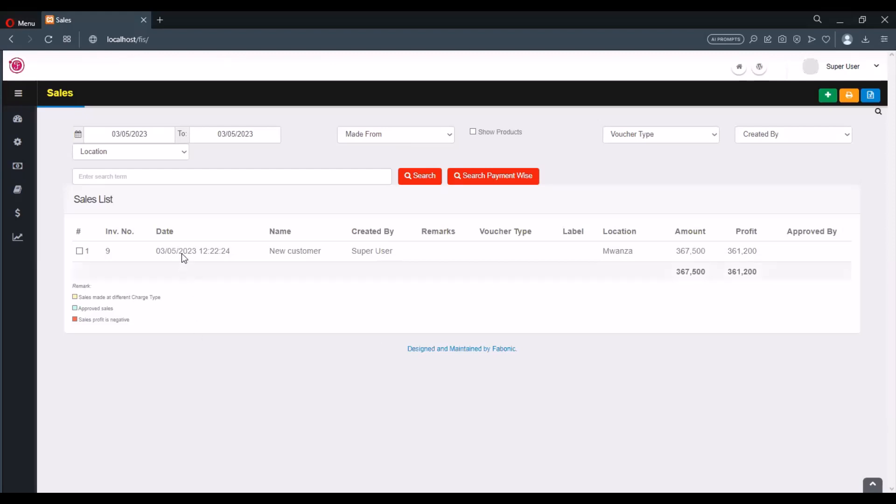
{"action": "left_click", "coordinate": [183, 250]}
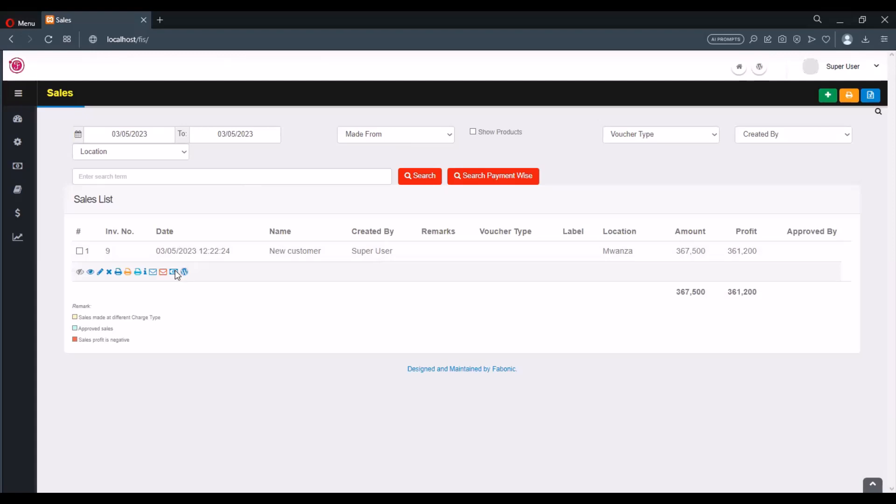
{"action": "left_click", "coordinate": [173, 272]}
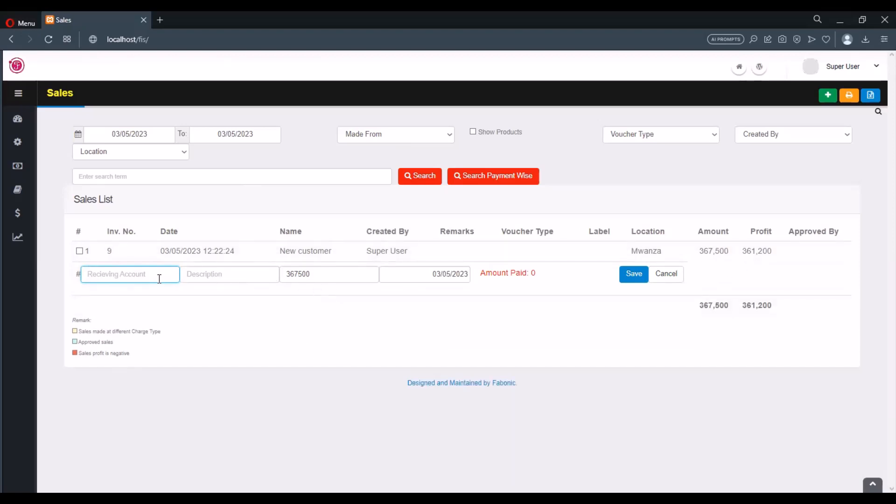
Save a receipt of 360000 into the CASH ONLY account with the description "sales payments".
{"action": "type", "text": "cash"}
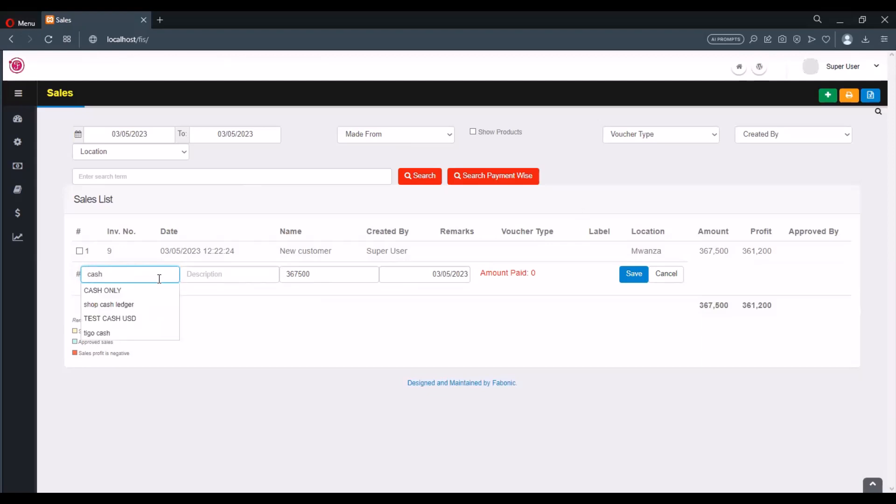
{"action": "key", "text": "Down"}
{"action": "key", "text": "Return"}
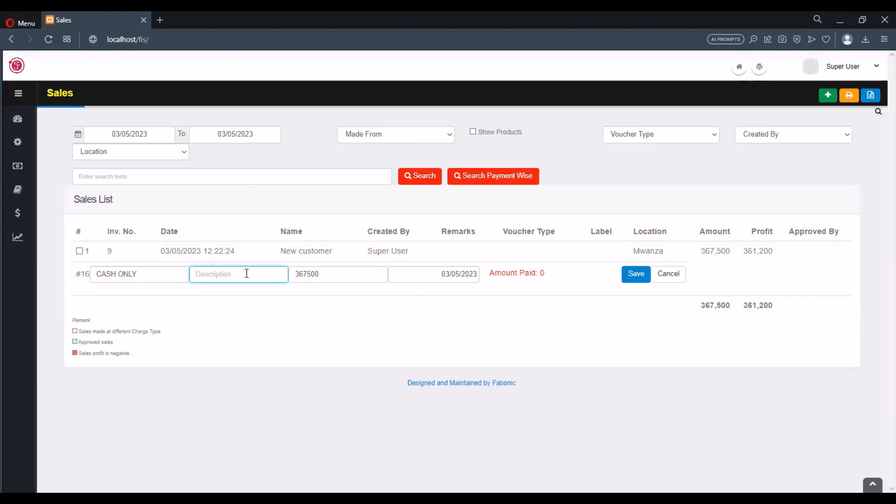
{"action": "type", "text": "sales payments"}
{"action": "left_click", "coordinate": [330, 274]}
{"action": "left_click_drag", "start_coordinate": [330, 274], "coordinate": [294, 275]}
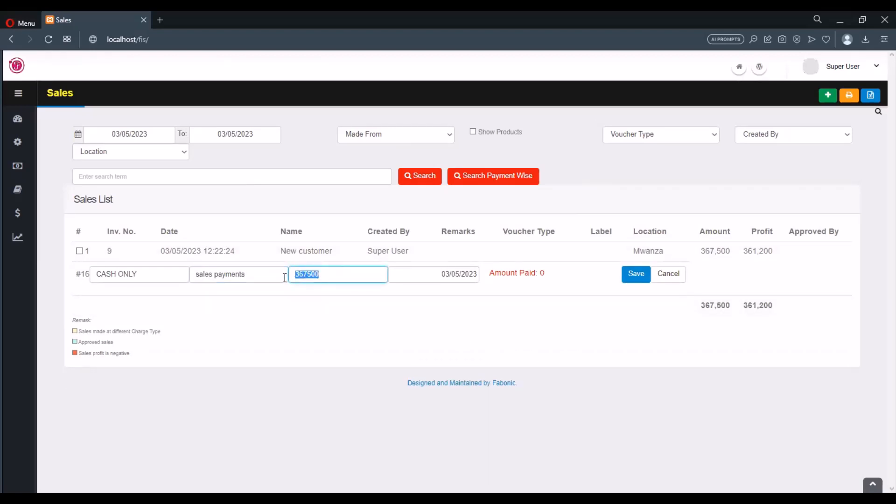
{"action": "type", "text": "360000"}
{"action": "left_click", "coordinate": [627, 275]}
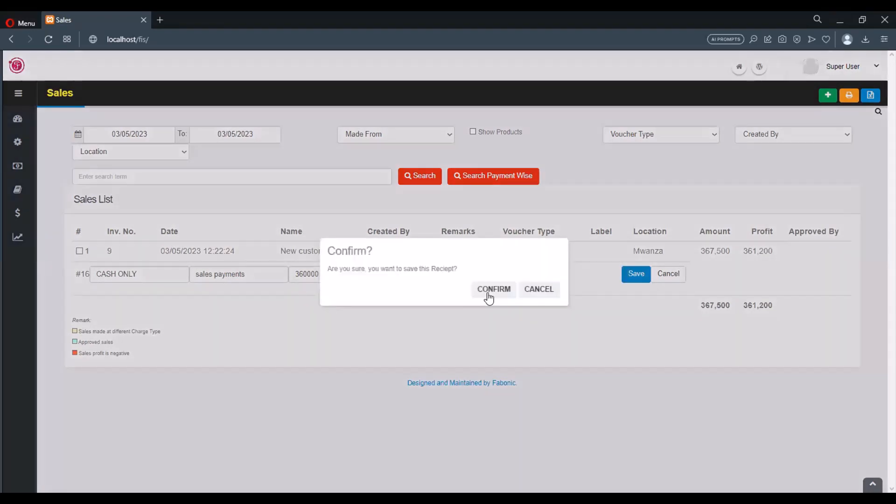
{"action": "left_click", "coordinate": [486, 289]}
Reopen the sale's payment receipt form to check the paid and remaining amounts, and view the Created By filter options.
{"action": "mouse_move", "coordinate": [192, 266]}
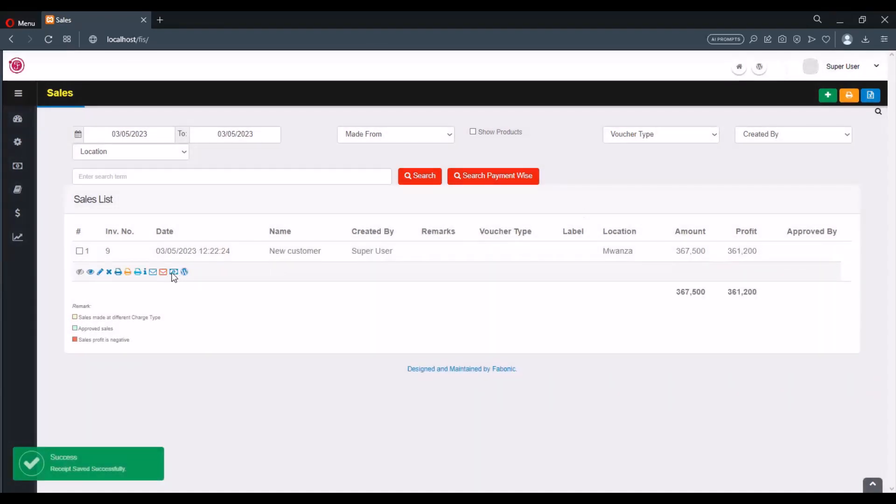
{"action": "left_click", "coordinate": [173, 272]}
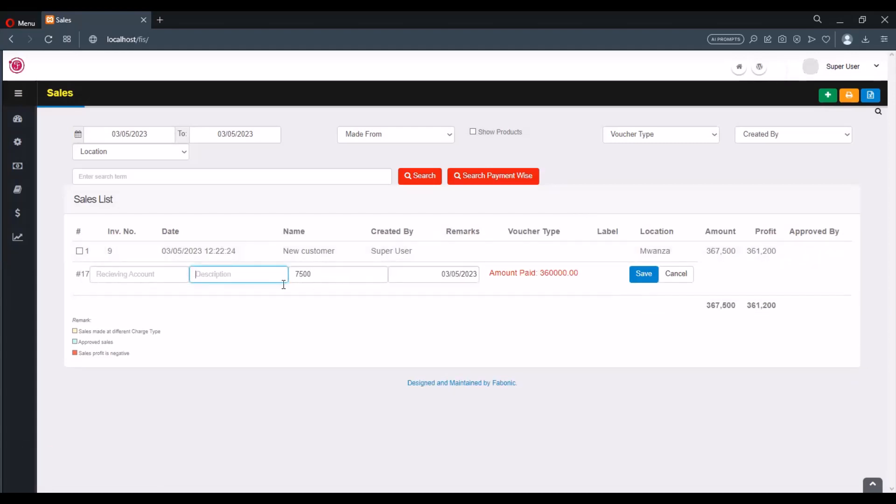
{"action": "left_click", "coordinate": [167, 278]}
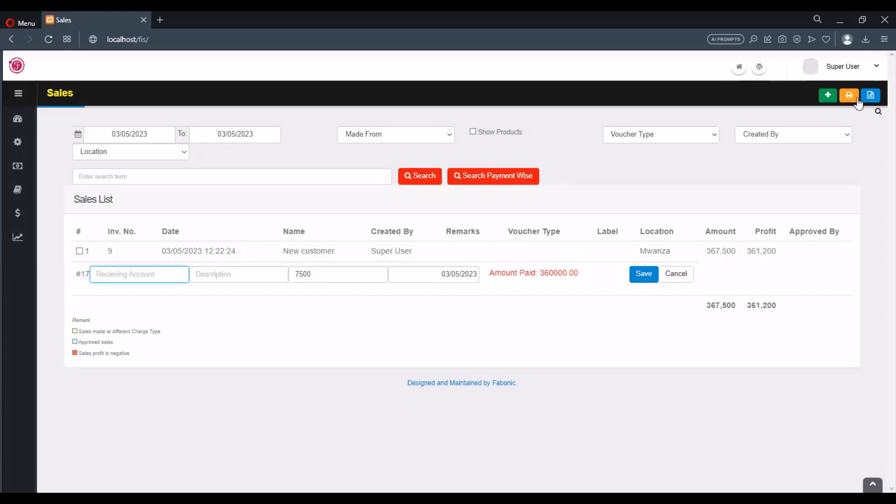
{"action": "left_click", "coordinate": [837, 137]}
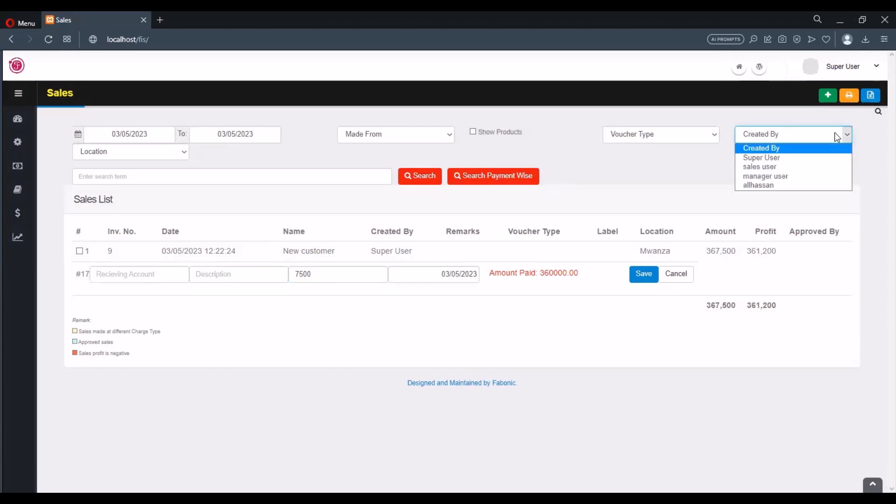
{"action": "left_click", "coordinate": [837, 137]}
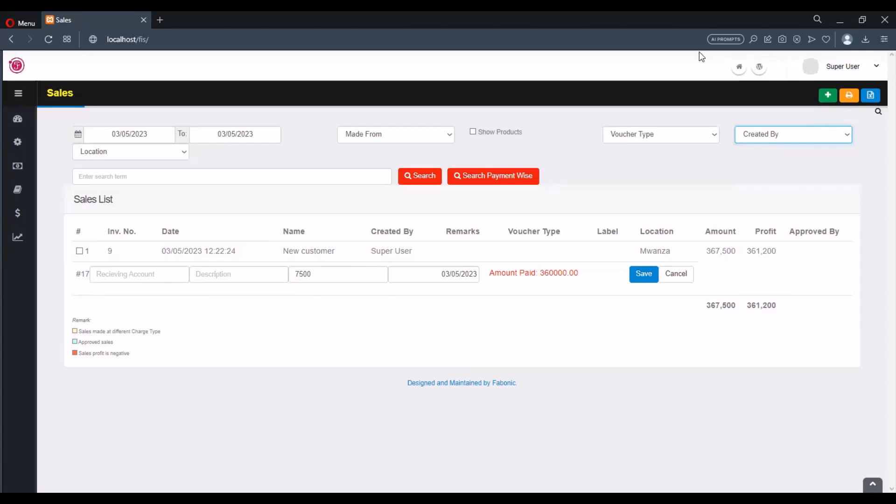